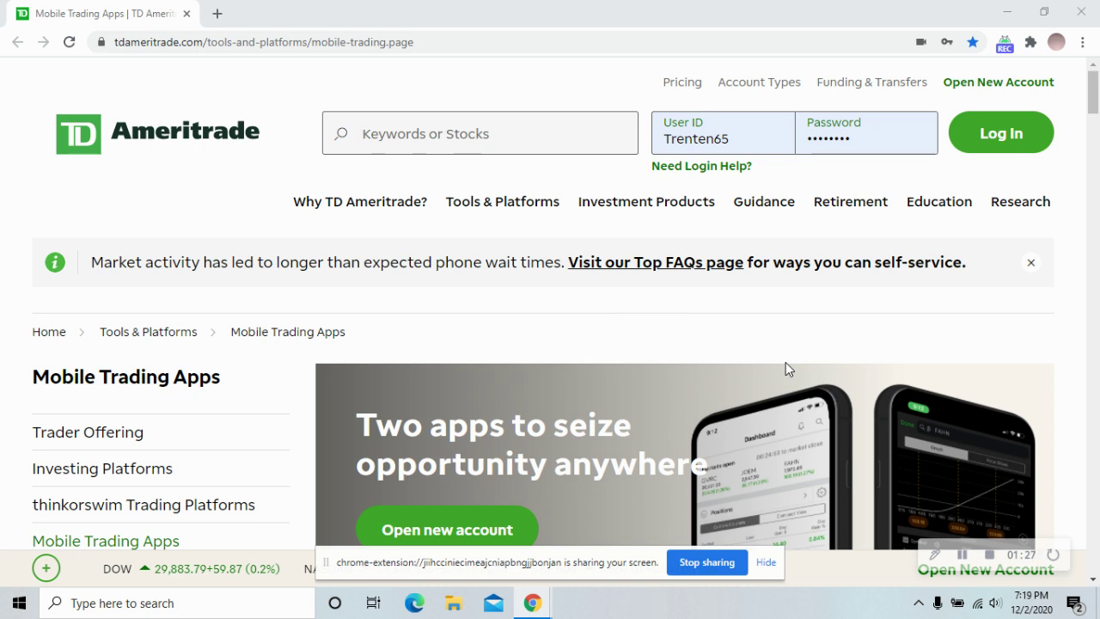
Log in to the account and enter the ticker aal in the site search.
left_click(999, 138)
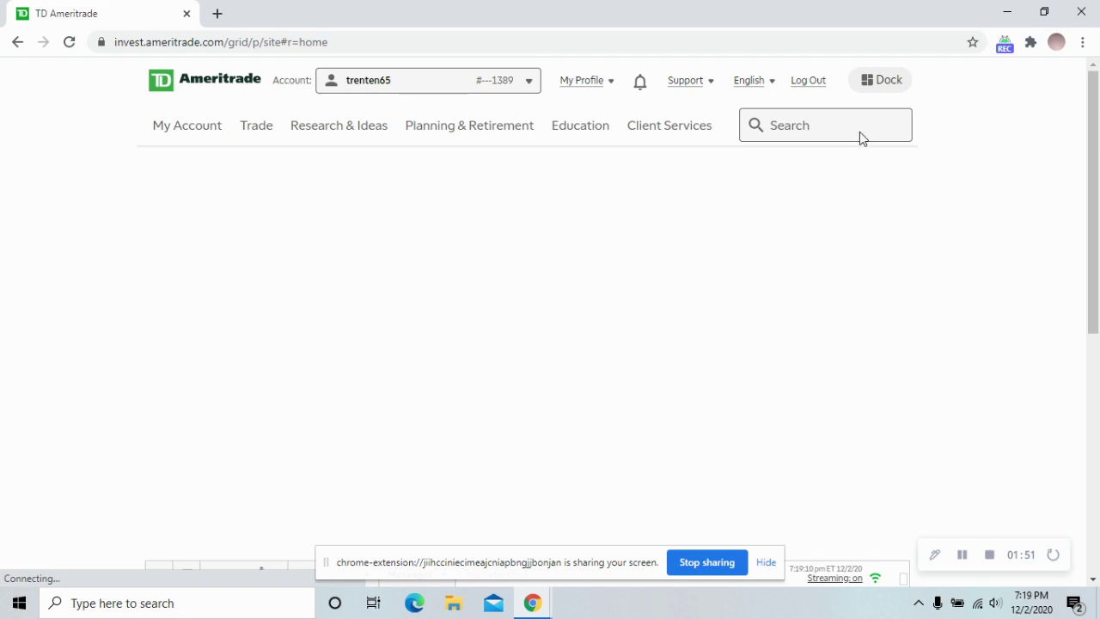
left_click(816, 125)
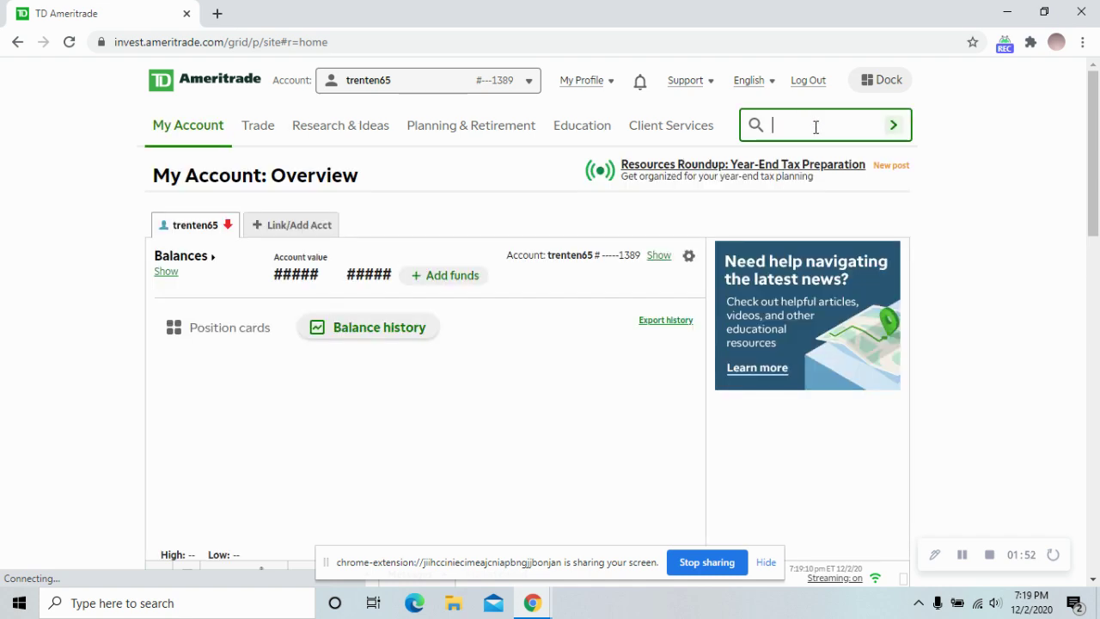
type("aal")
Run the aal search to open the AAL Stocks: Profile page and scroll to its Summary section.
key("Return")
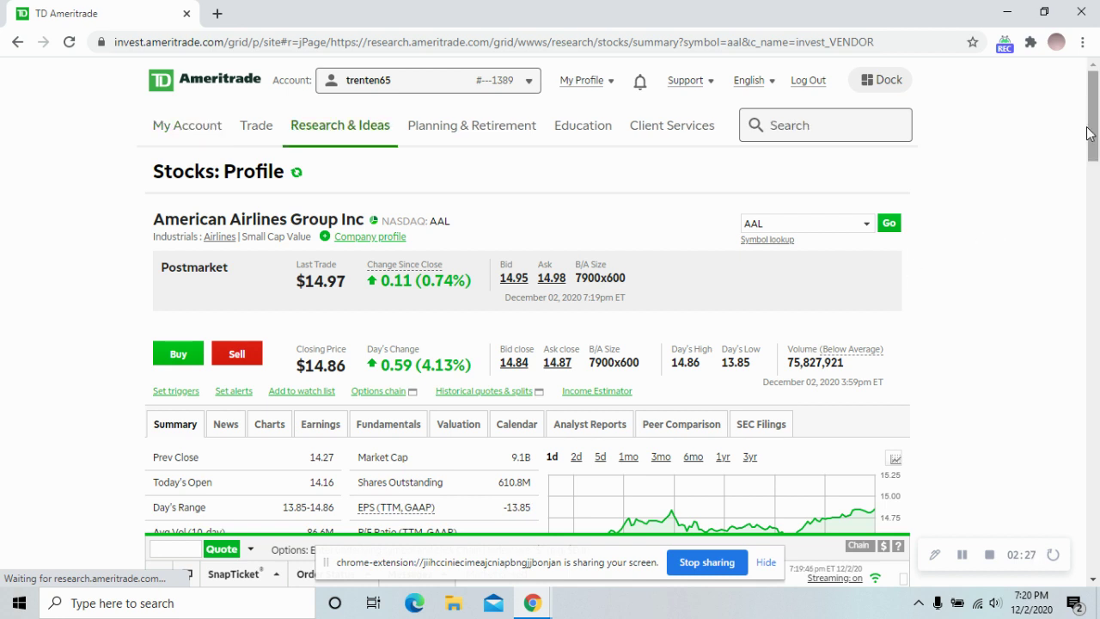
left_click_drag(1088, 138, 1094, 199)
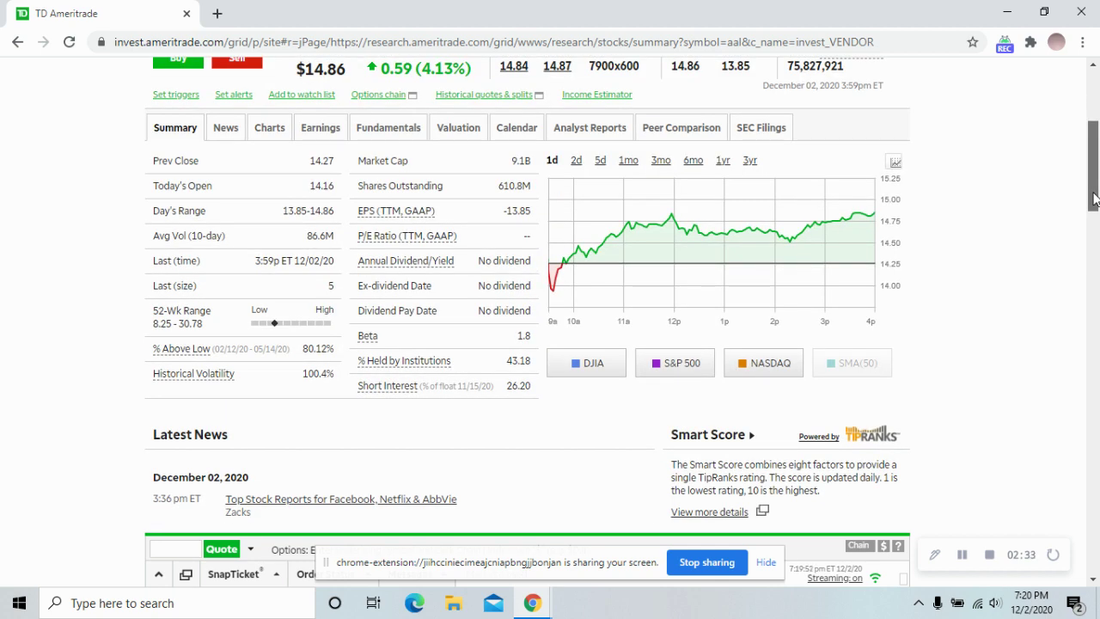
left_click_drag(1094, 199, 1094, 196)
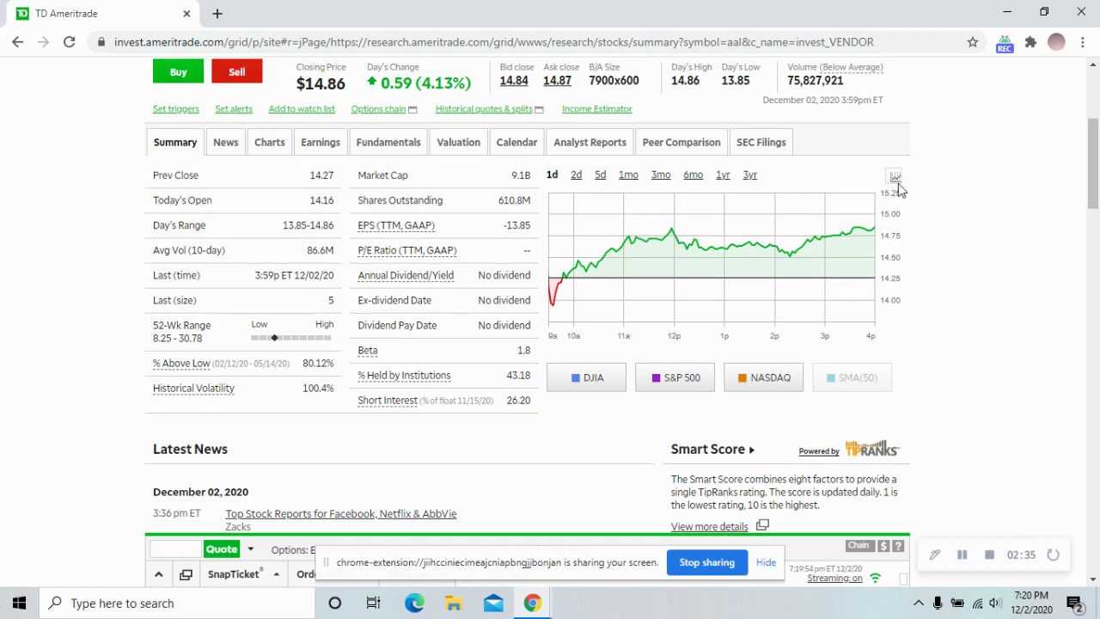
right_click(265, 150)
Switch to the AAL Charts tab and scroll down to the Price (AAL) chart with its EMA lines.
left_click(266, 152)
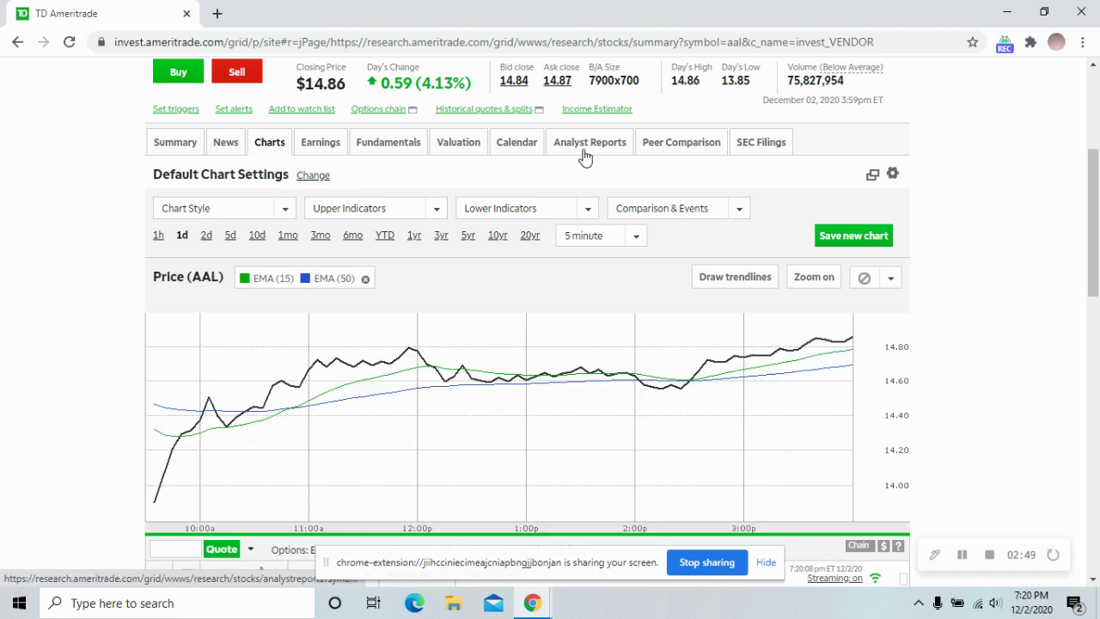
left_click(584, 155)
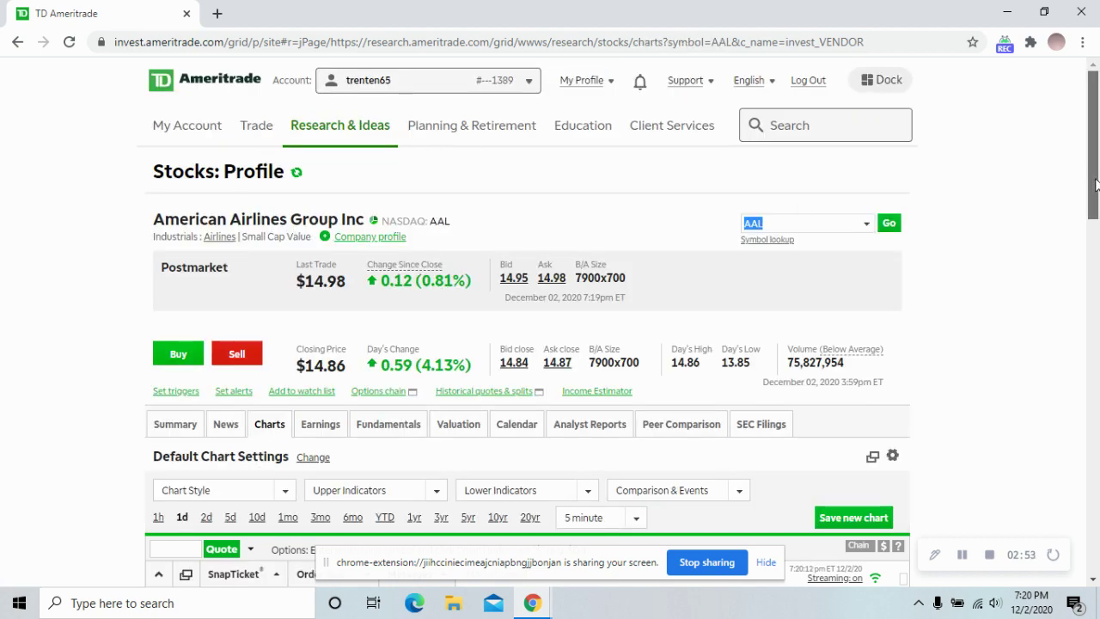
left_click_drag(1095, 185, 1083, 302)
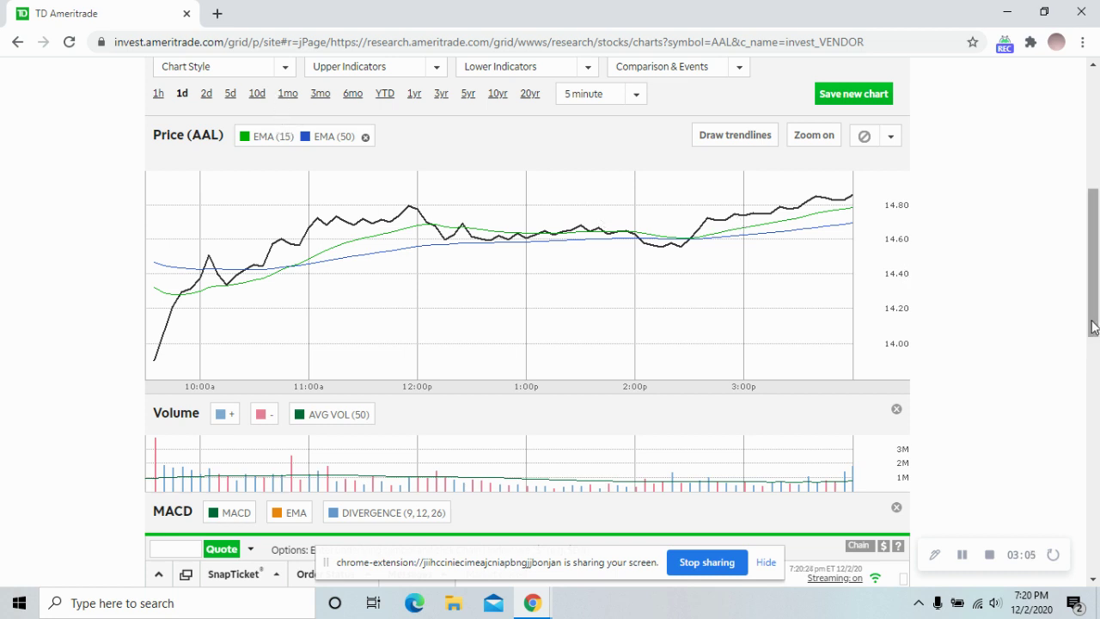
left_click_drag(1094, 327, 1095, 305)
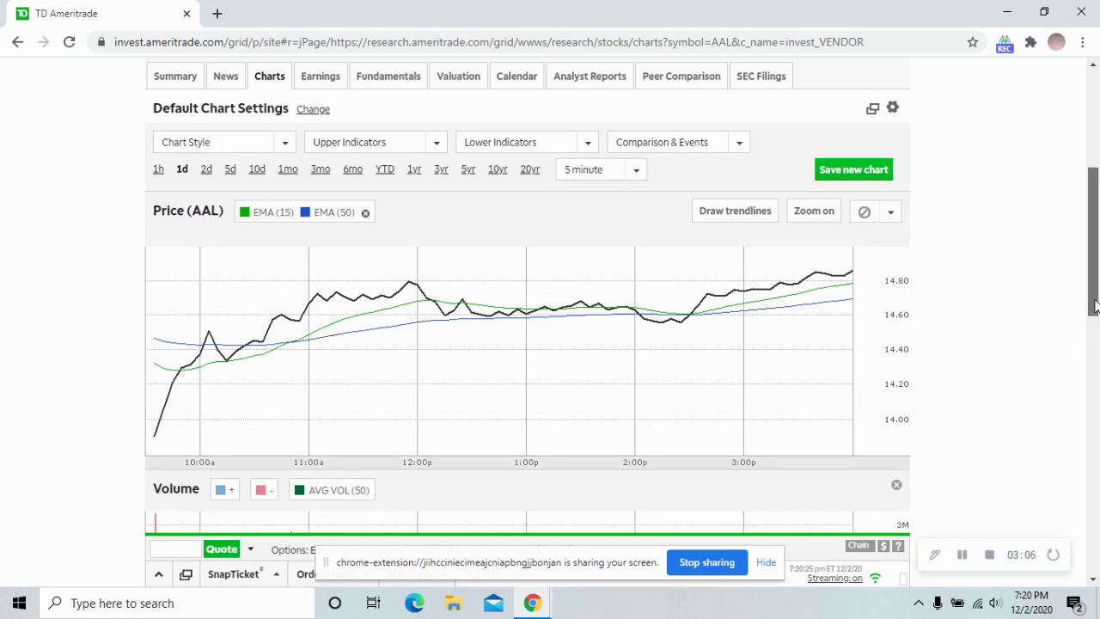
left_click(436, 142)
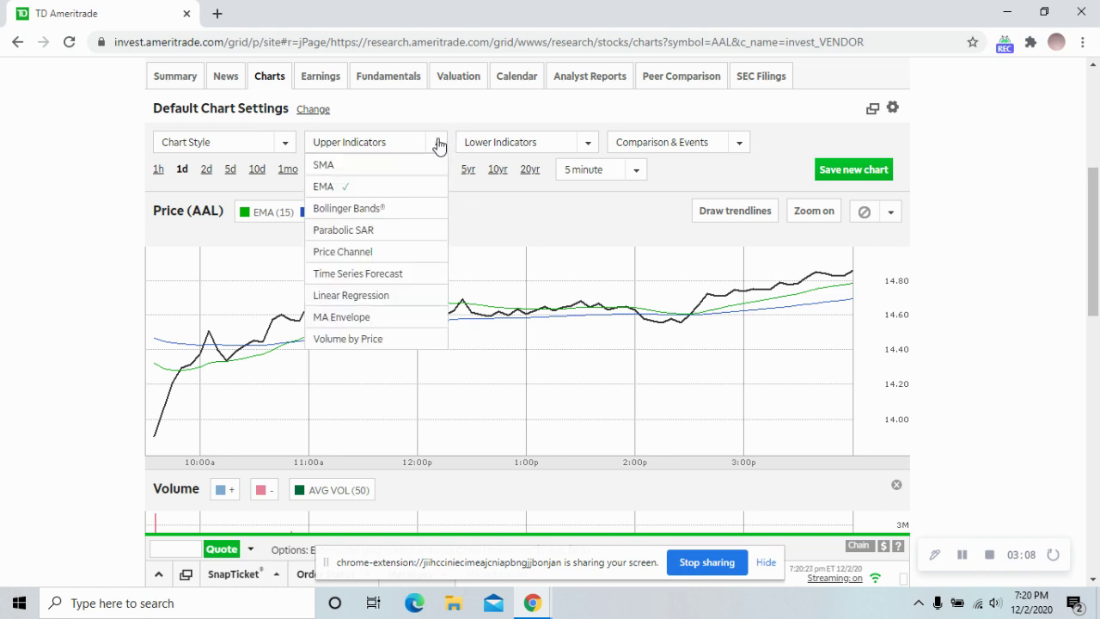
Close the upper indicators list, then browse the Lower Indicators list and close it.
left_click(590, 149)
left_click(588, 148)
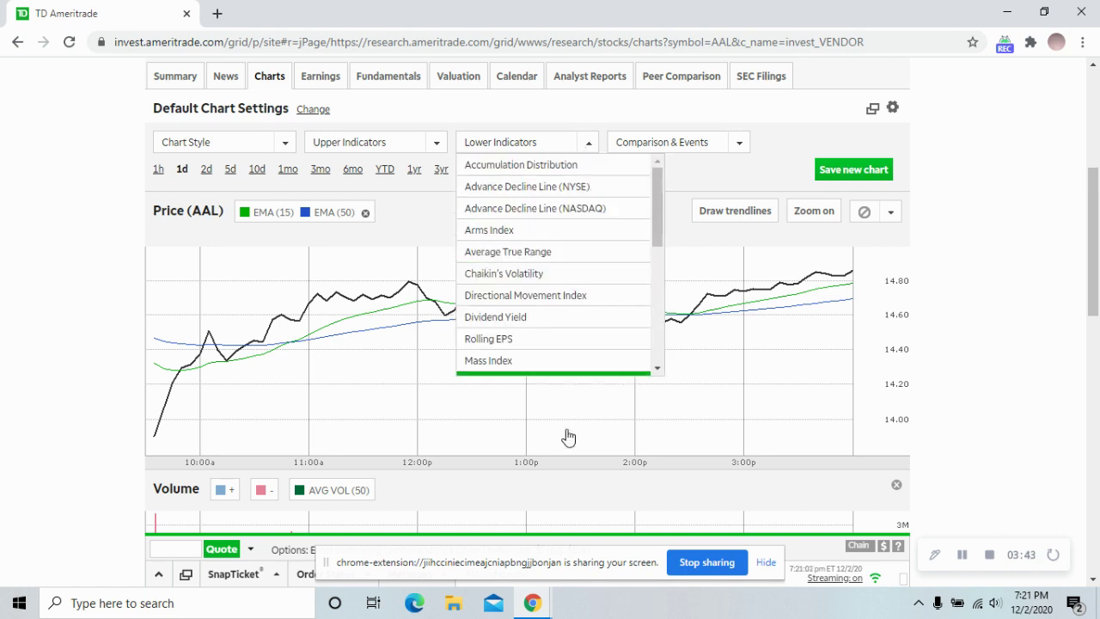
left_click_drag(653, 199, 651, 320)
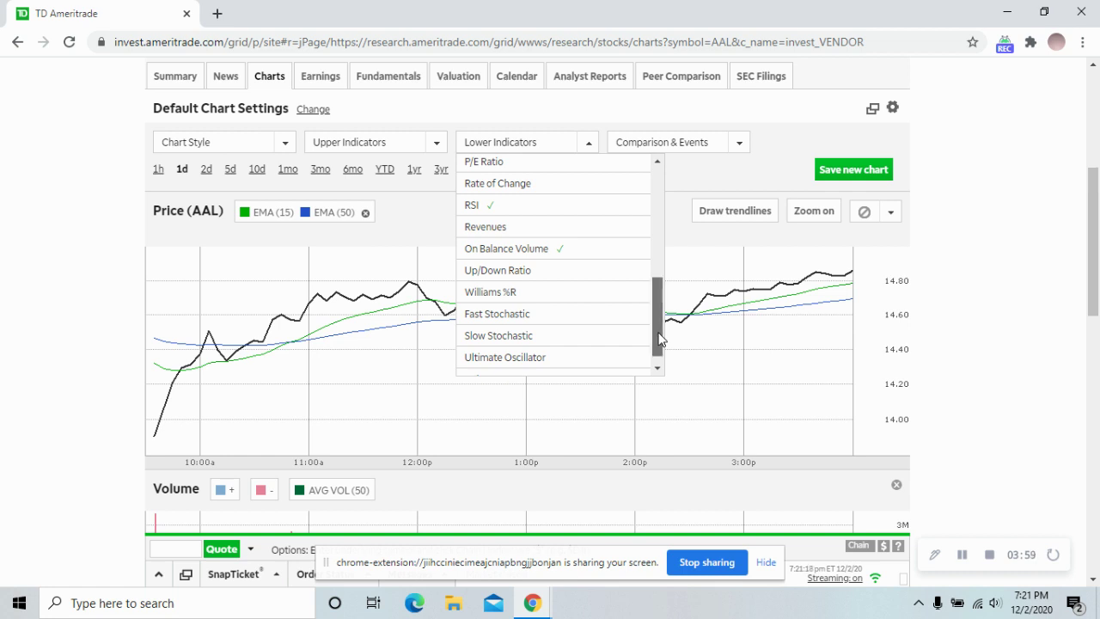
left_click_drag(660, 340, 660, 206)
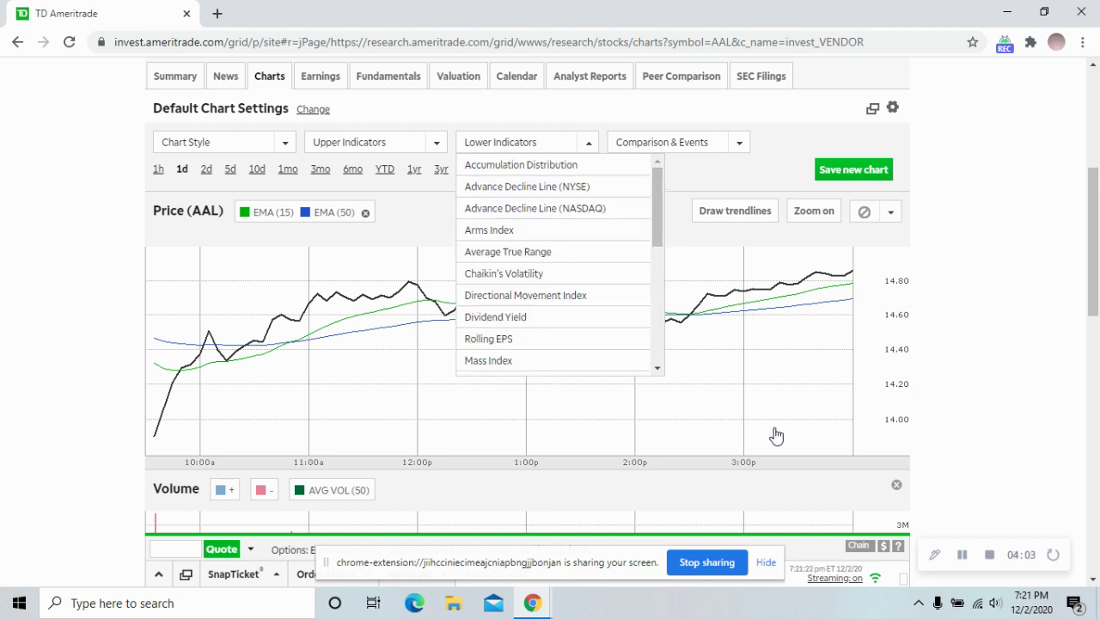
right_click(1062, 390)
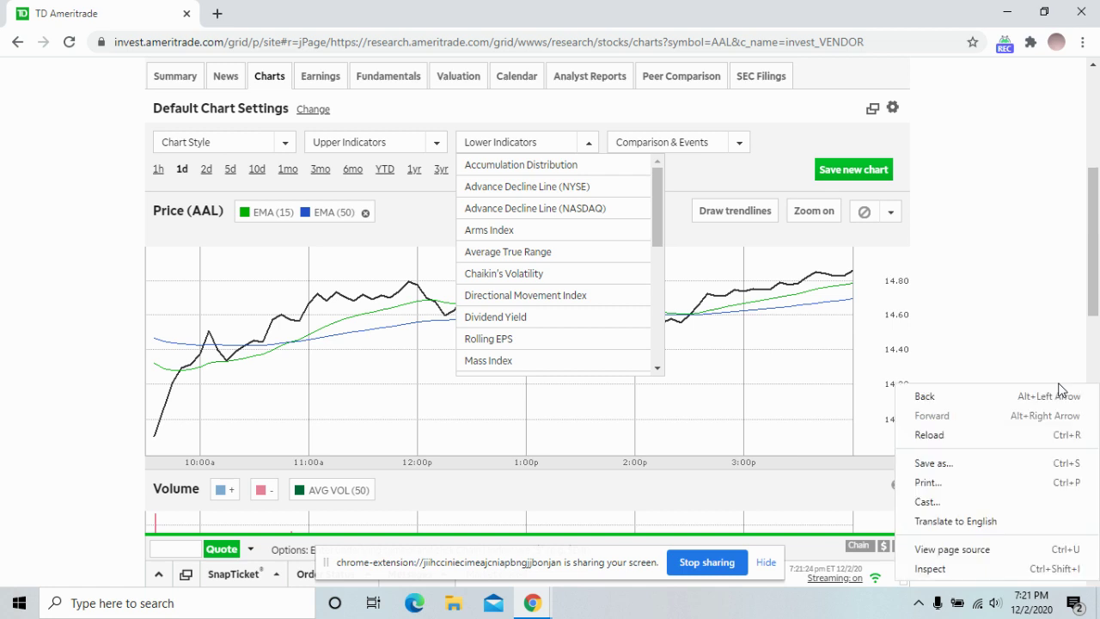
left_click(1050, 310)
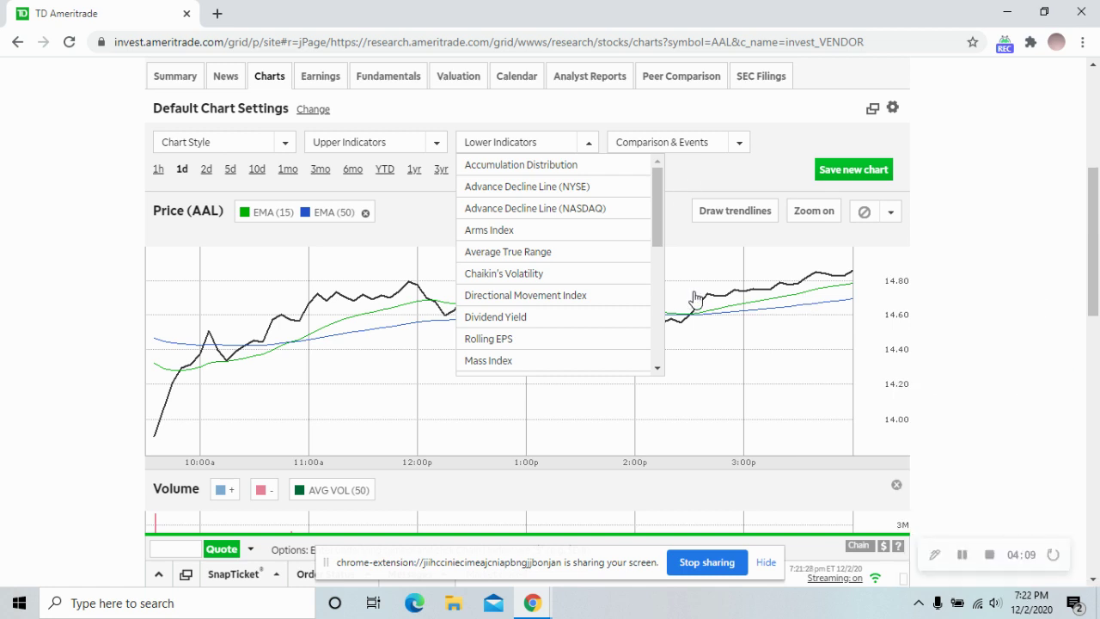
left_click(590, 143)
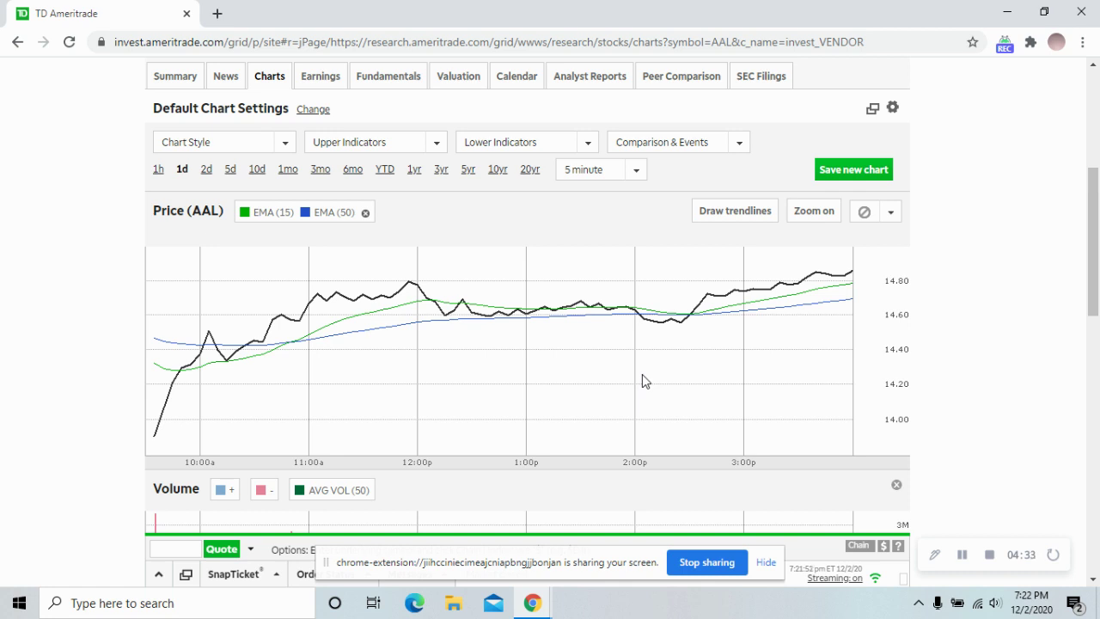
Draw a vertical line below the 12:00p peak, a falling line right of it, and a closing base line.
left_click(722, 222)
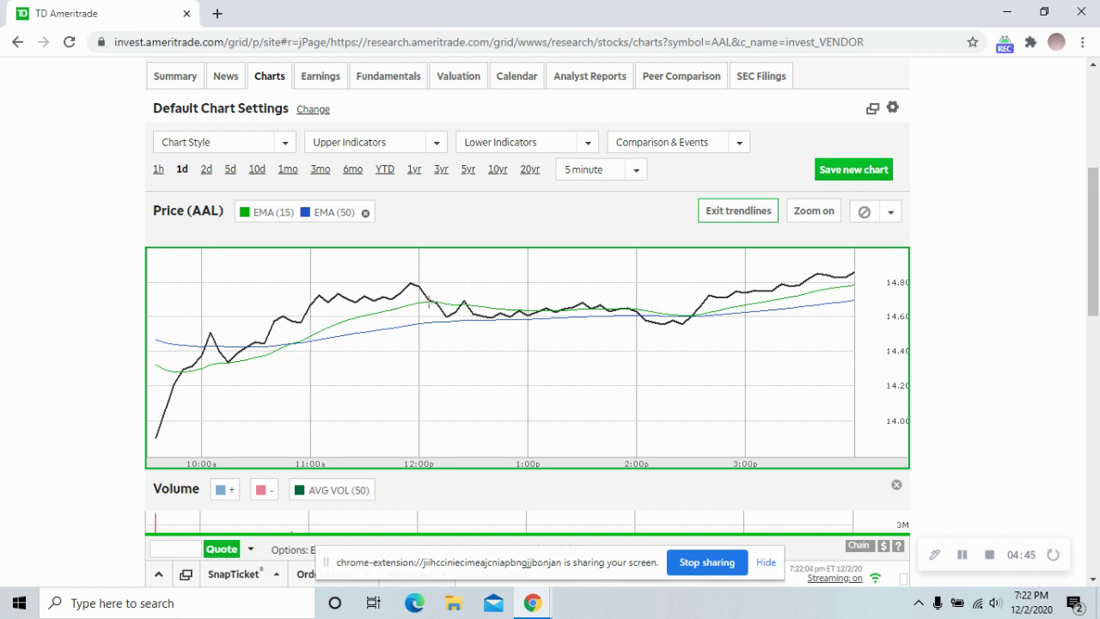
left_click(419, 285)
left_click(426, 338)
left_click(430, 289)
left_click(487, 317)
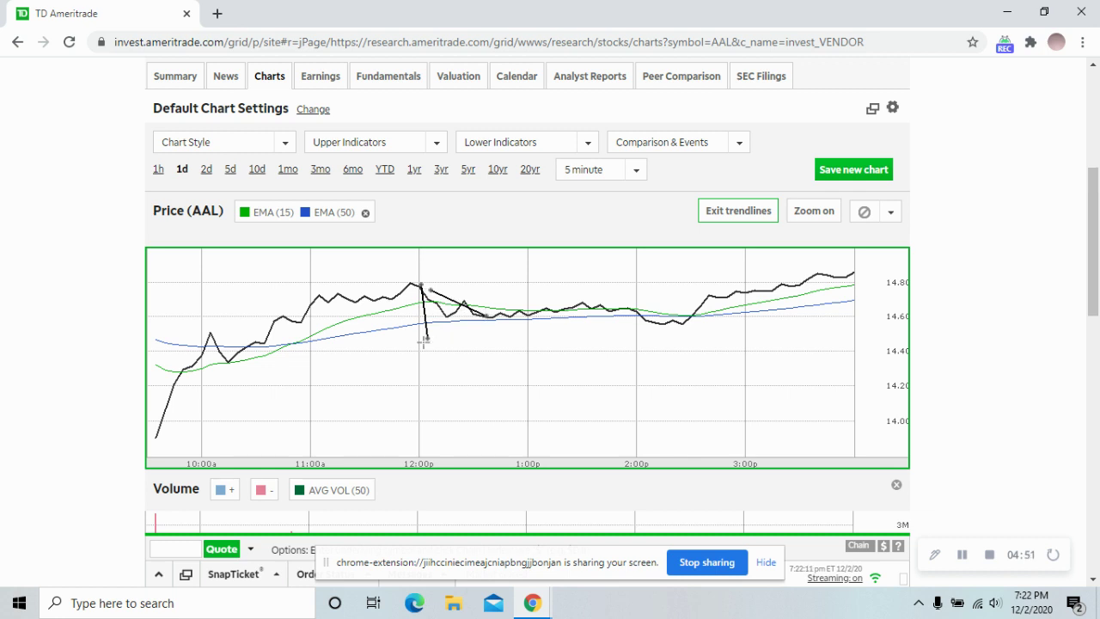
left_click(425, 341)
left_click(526, 311)
Scroll up to the AAL quote header and open a Buy SnapTicket order panel.
left_click_drag(1091, 258, 1097, 191)
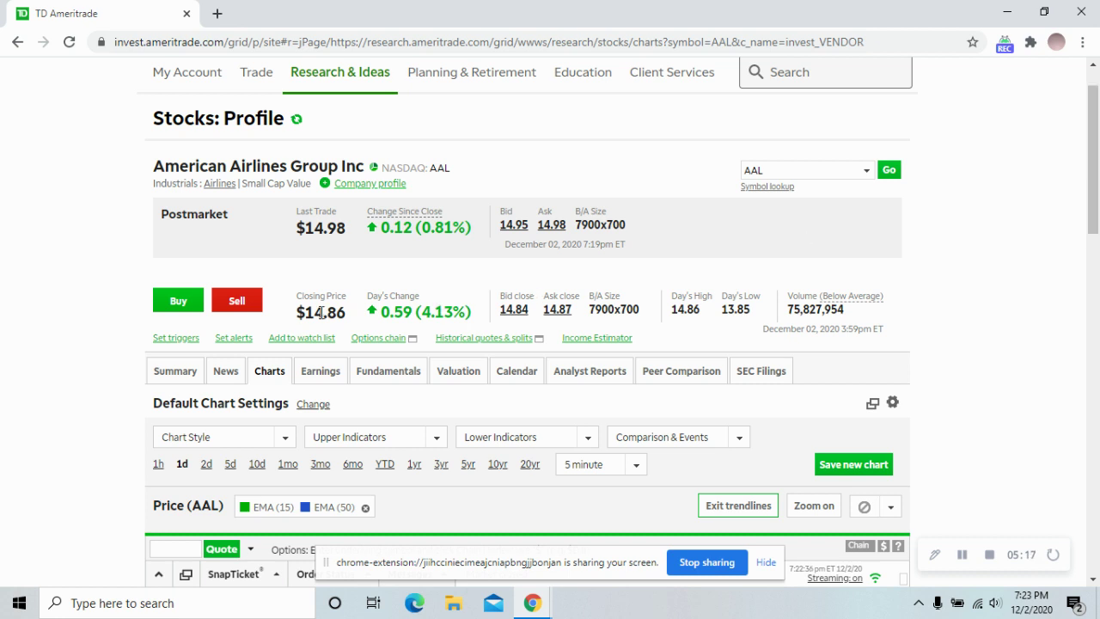
left_click(196, 311)
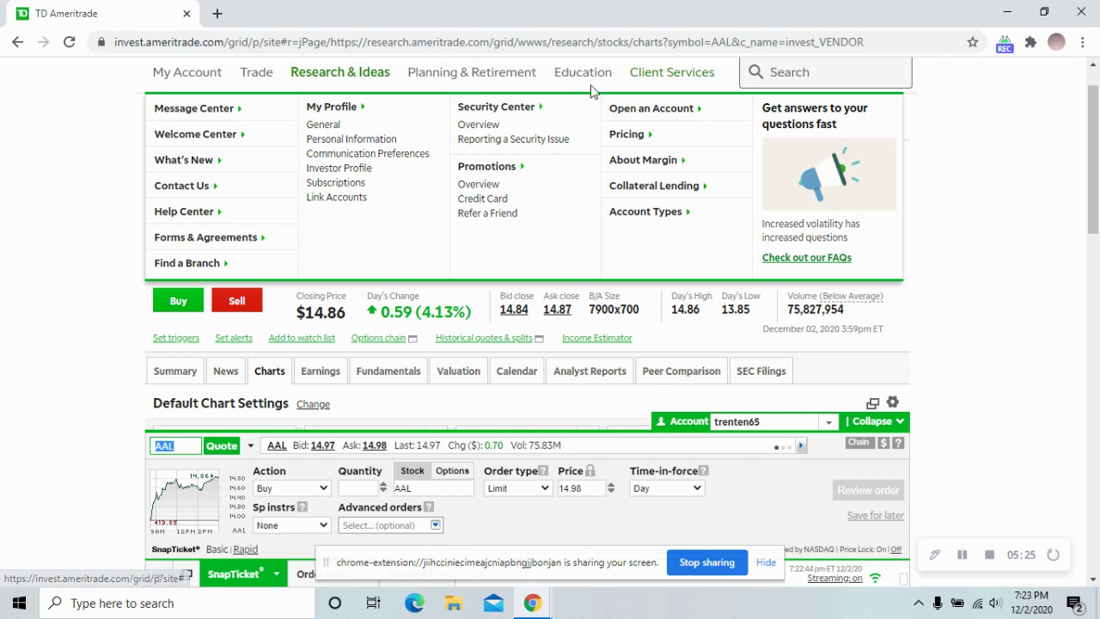
mouse_move(591, 78)
mouse_move(523, 81)
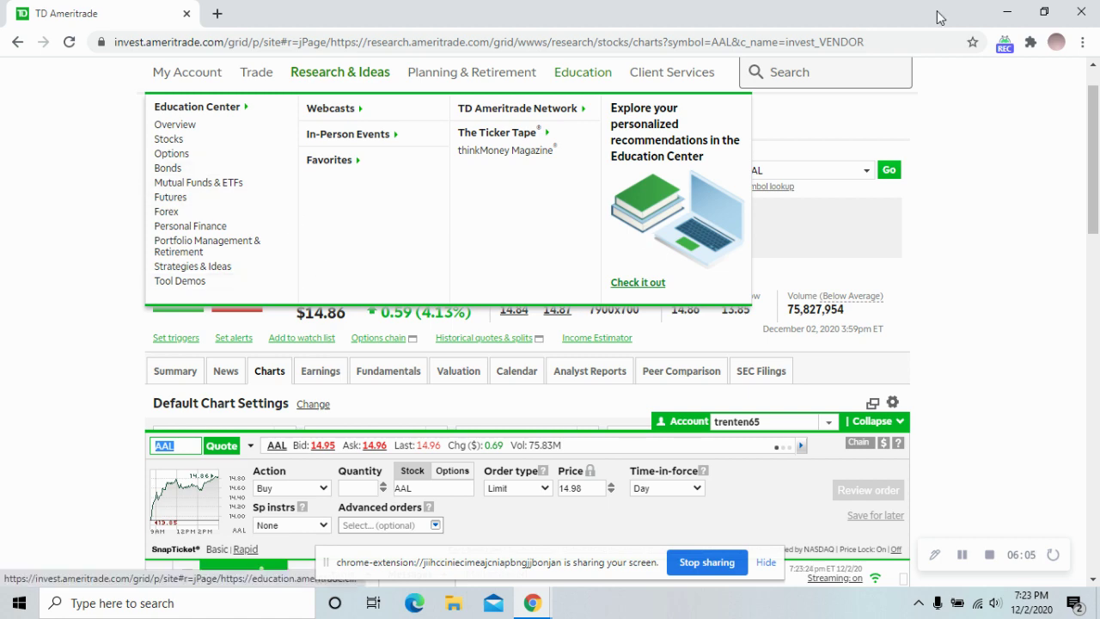
Scroll back to the chart, list its Chart Style options, and collapse the SnapTicket panel.
left_click_drag(1093, 191, 1094, 232)
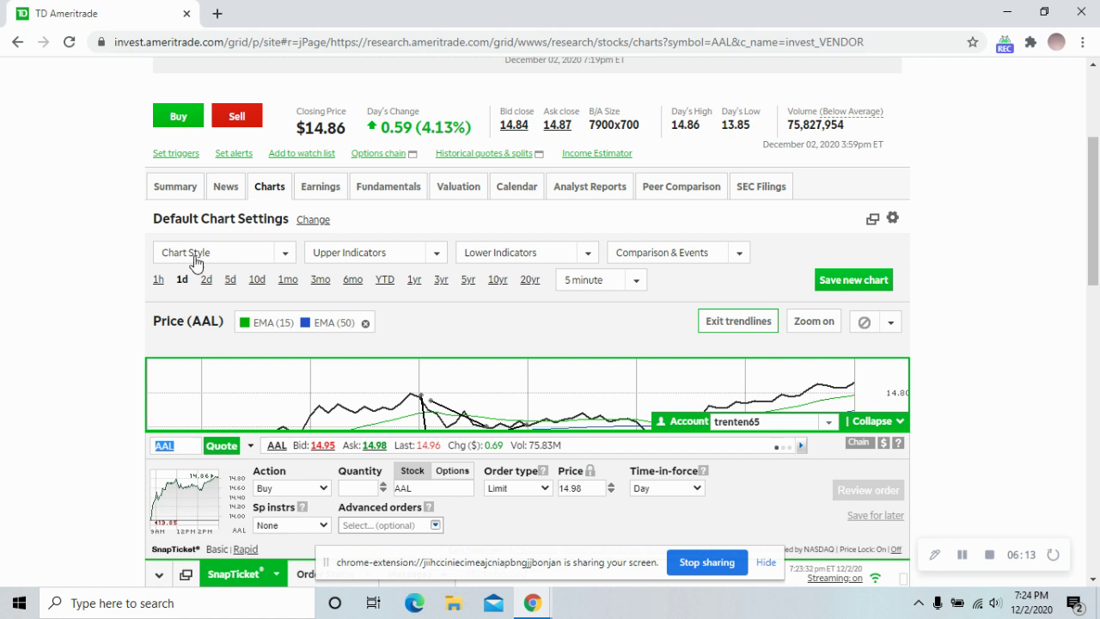
left_click(283, 256)
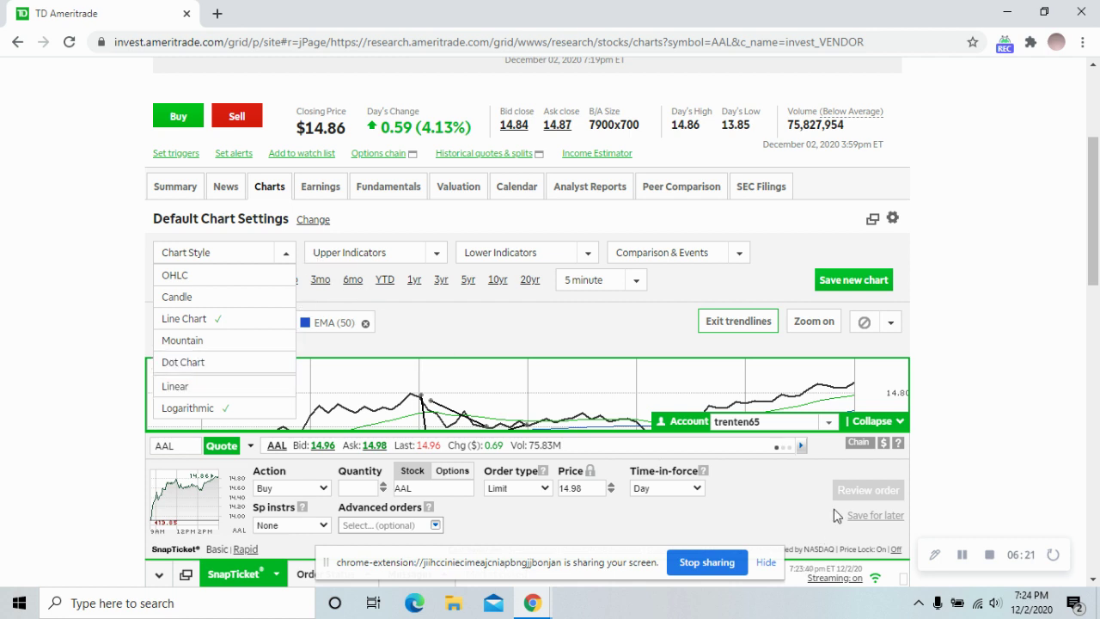
left_click(900, 421)
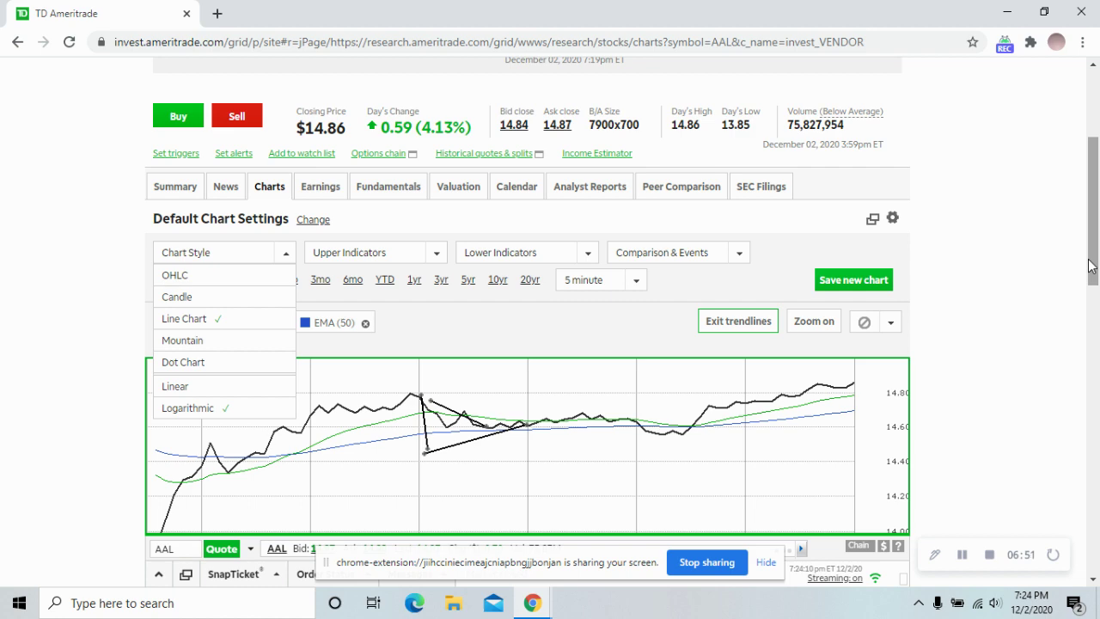
mouse_move(1090, 266)
left_mouse_down()
mouse_move(1090, 297)
mouse_move(1097, 255)
left_mouse_up()
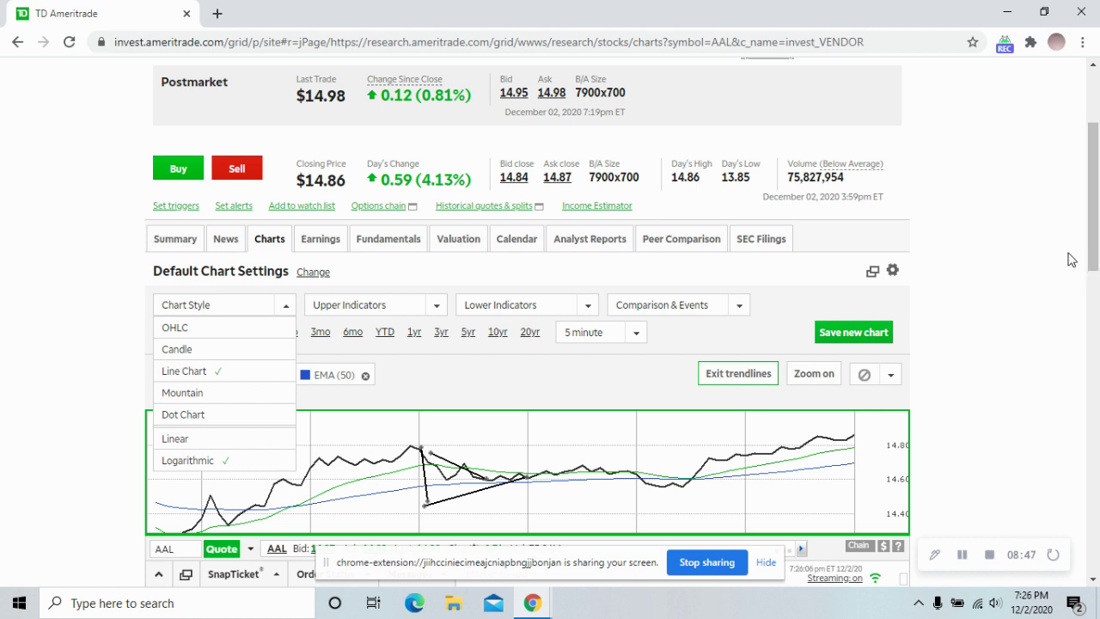
Close the chart style options and delete a stray short trendline drawn near 10:15.
left_click_drag(1094, 247, 1089, 294)
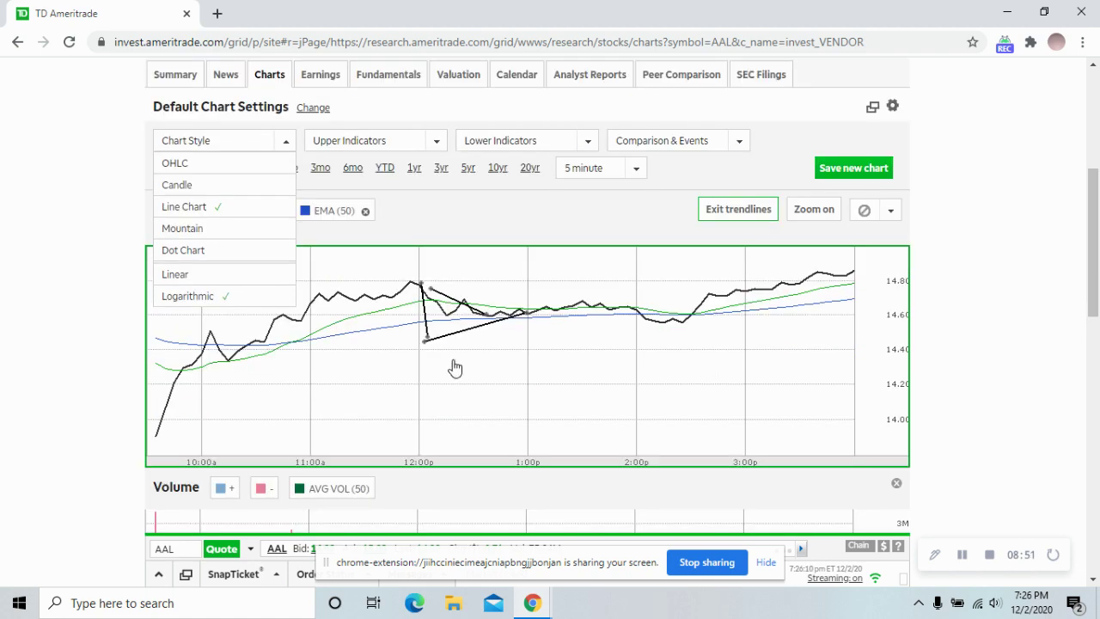
left_click(287, 141)
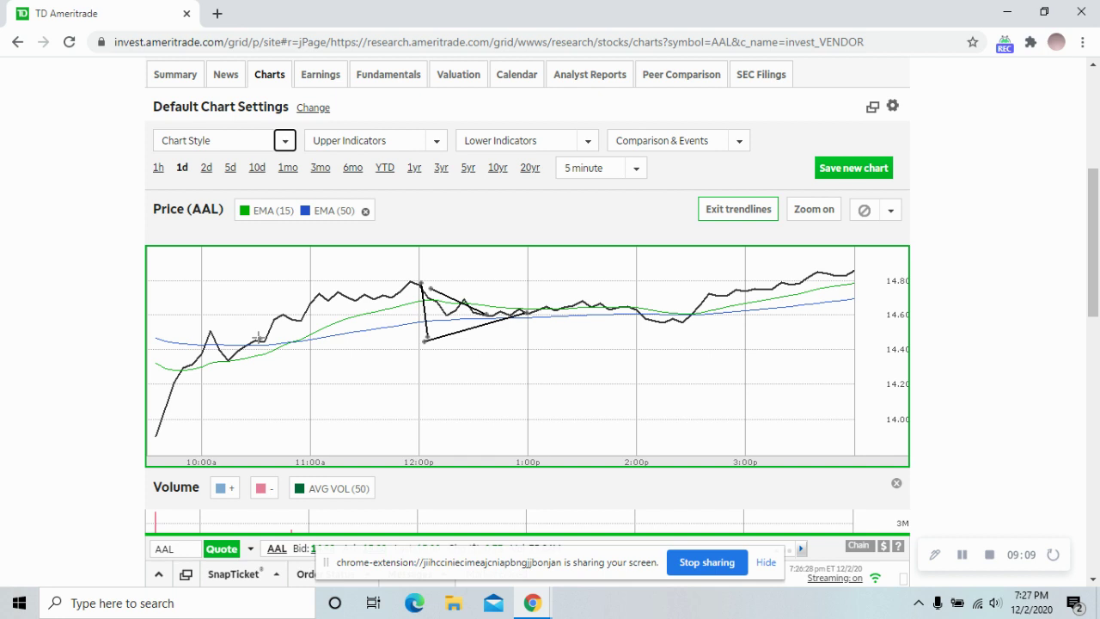
left_click_drag(260, 339, 224, 347)
key("Delete")
Scroll until the full Price (AAL) chart with EMA (15), EMA (50) and triangle trendlines shows.
left_click_drag(1094, 306, 1094, 214)
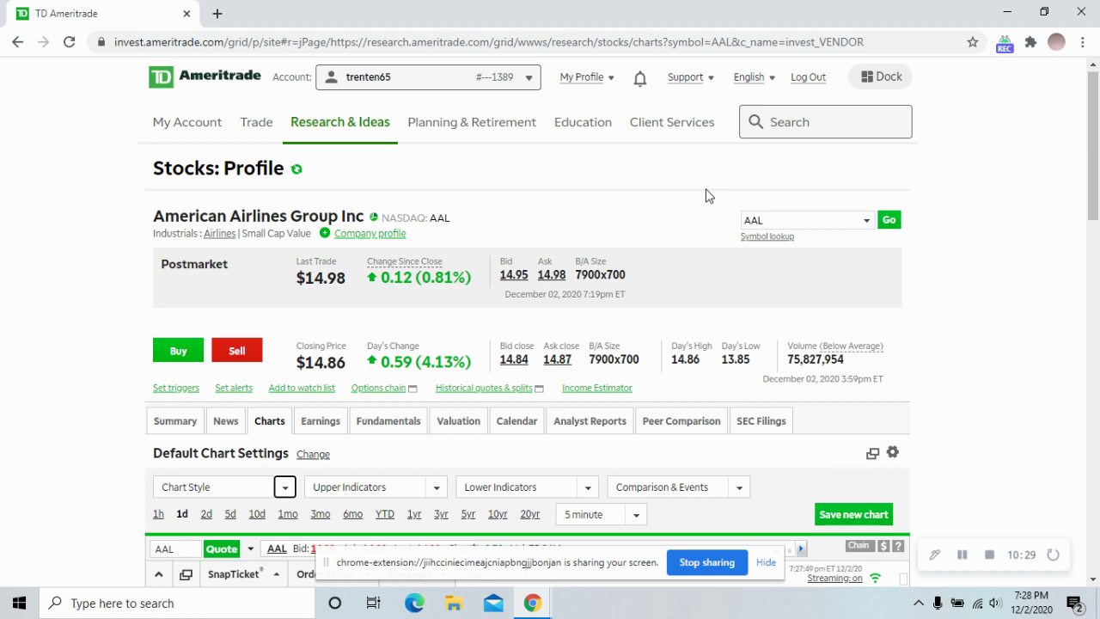
mouse_move(578, 123)
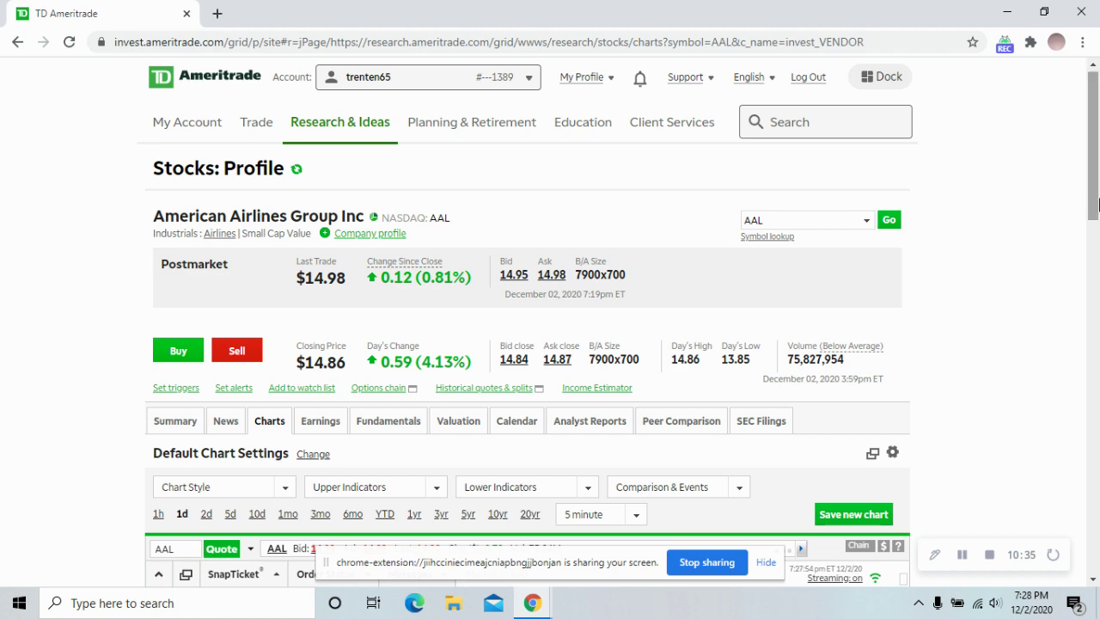
left_click_drag(1098, 191, 1077, 280)
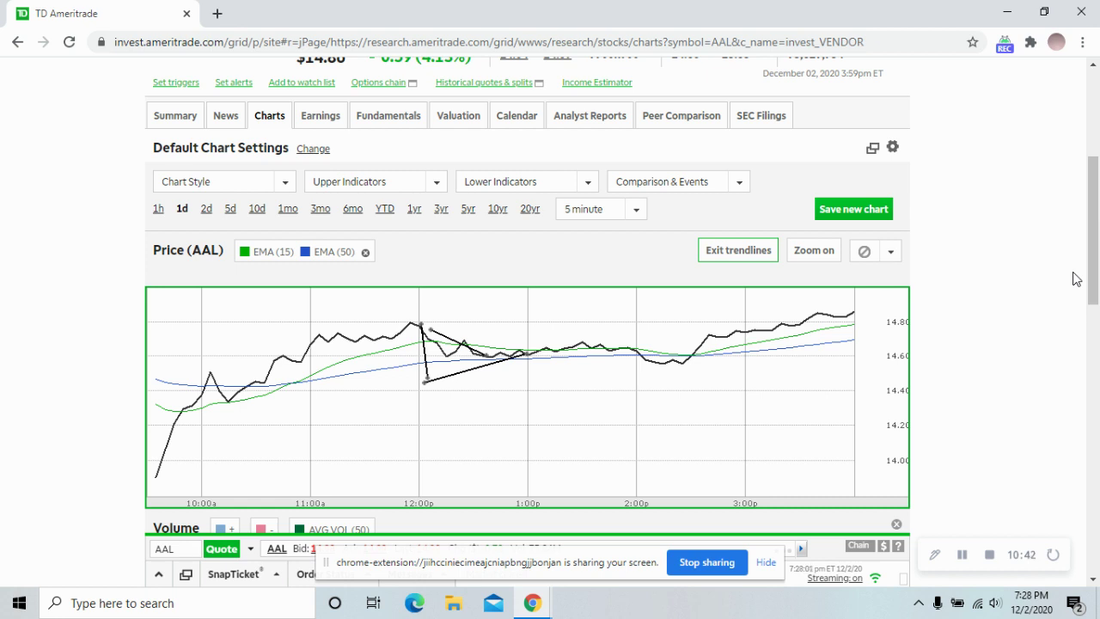